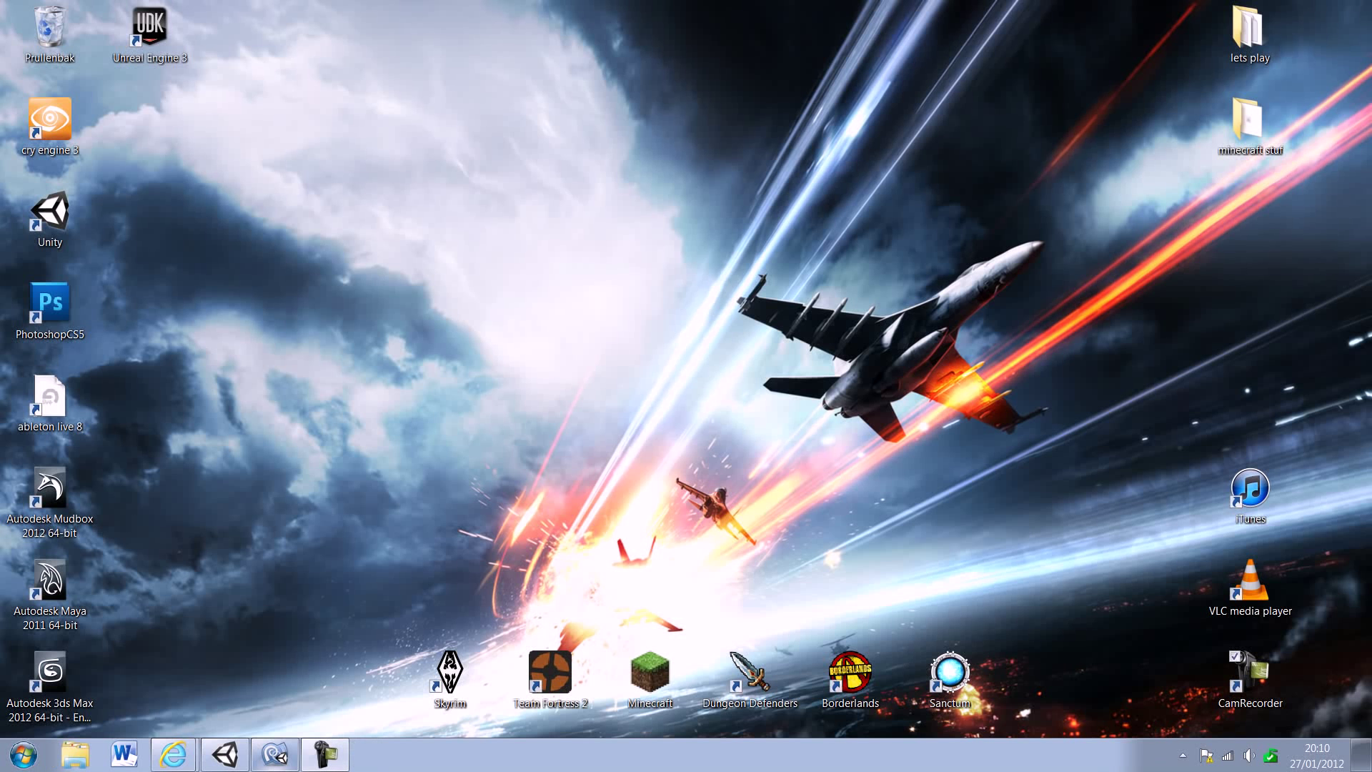
# Restore the Unity editor window showing the Unitecraft project from the taskbar.
pyautogui.click(225, 754)
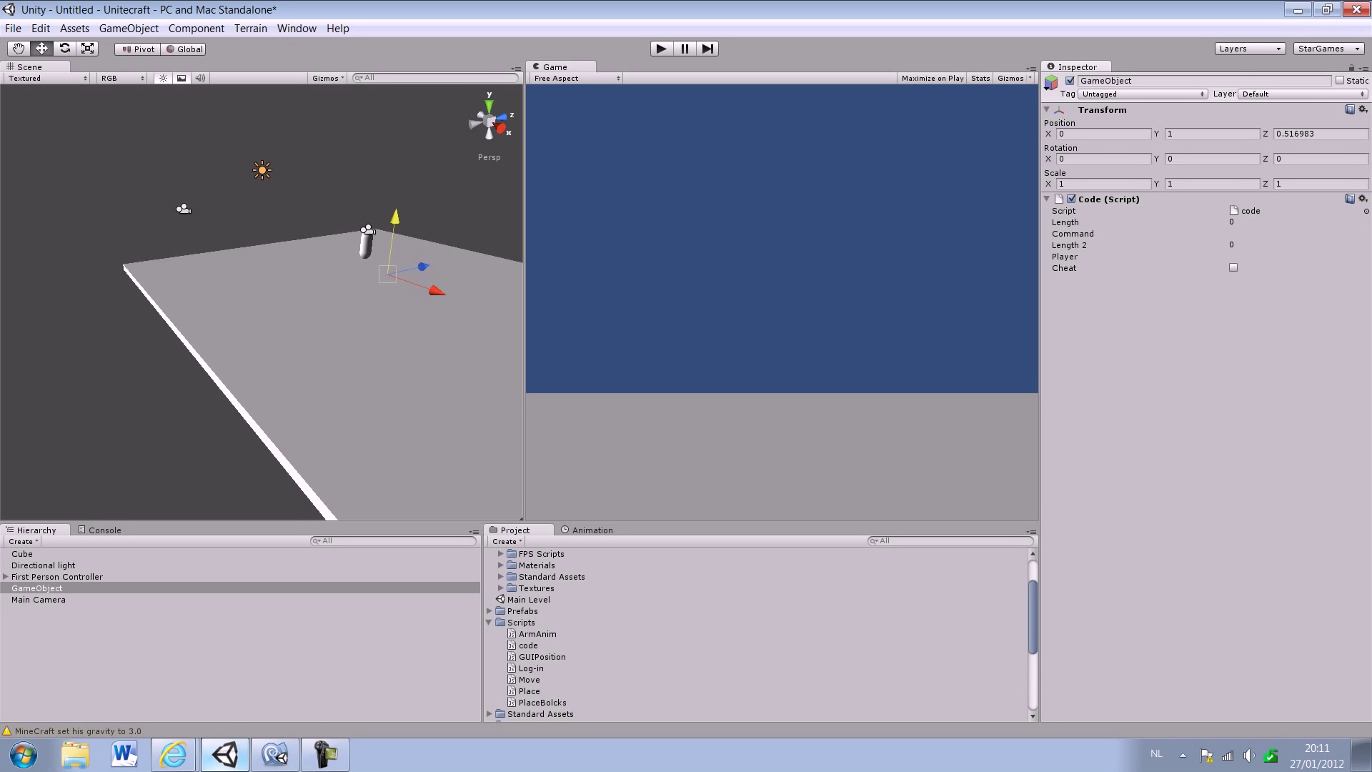
# Enter youtube as the Player value in GameObject's Code (Script) component.
pyautogui.click(1297, 255)
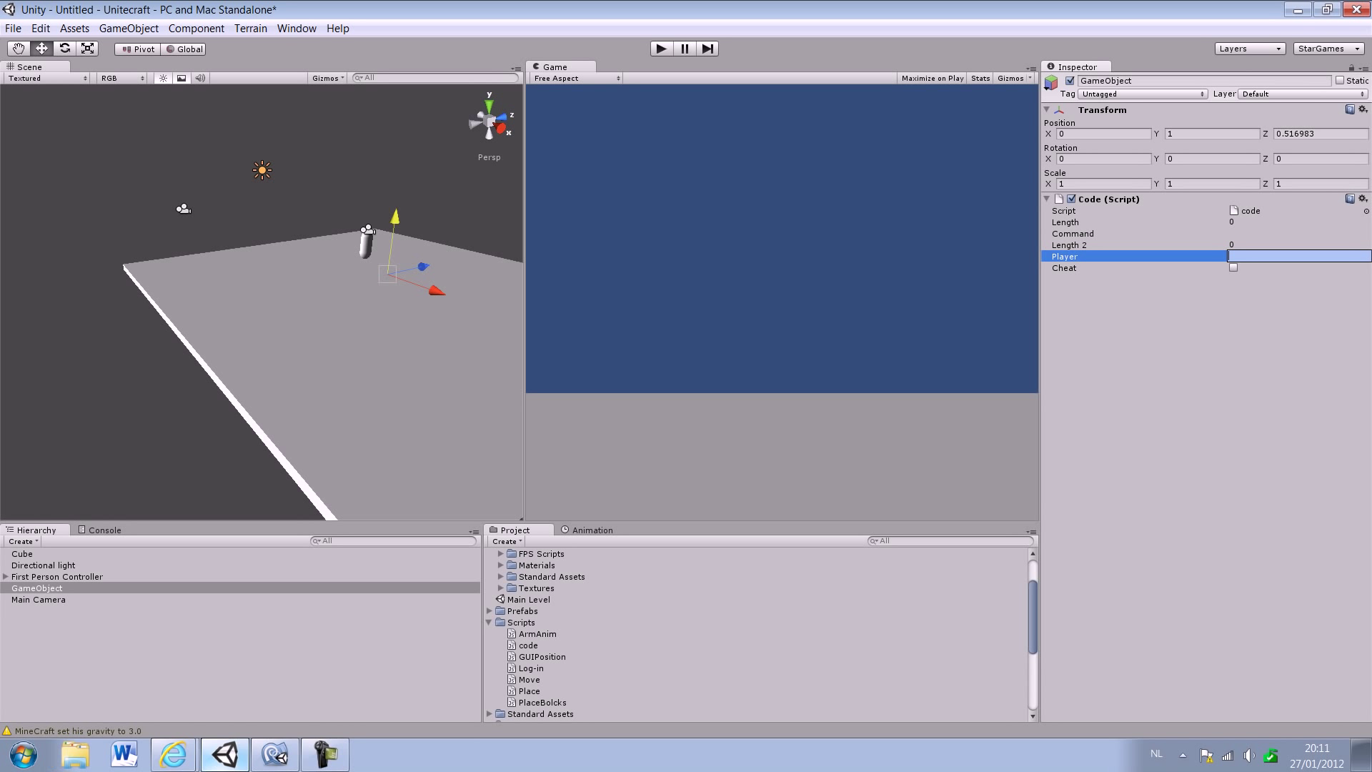
pyautogui.write('yout')
pyautogui.write('ube')
# Enter Play mode, then walk the player across the plane and jump.
pyautogui.hotkey('ctrl', 'p')
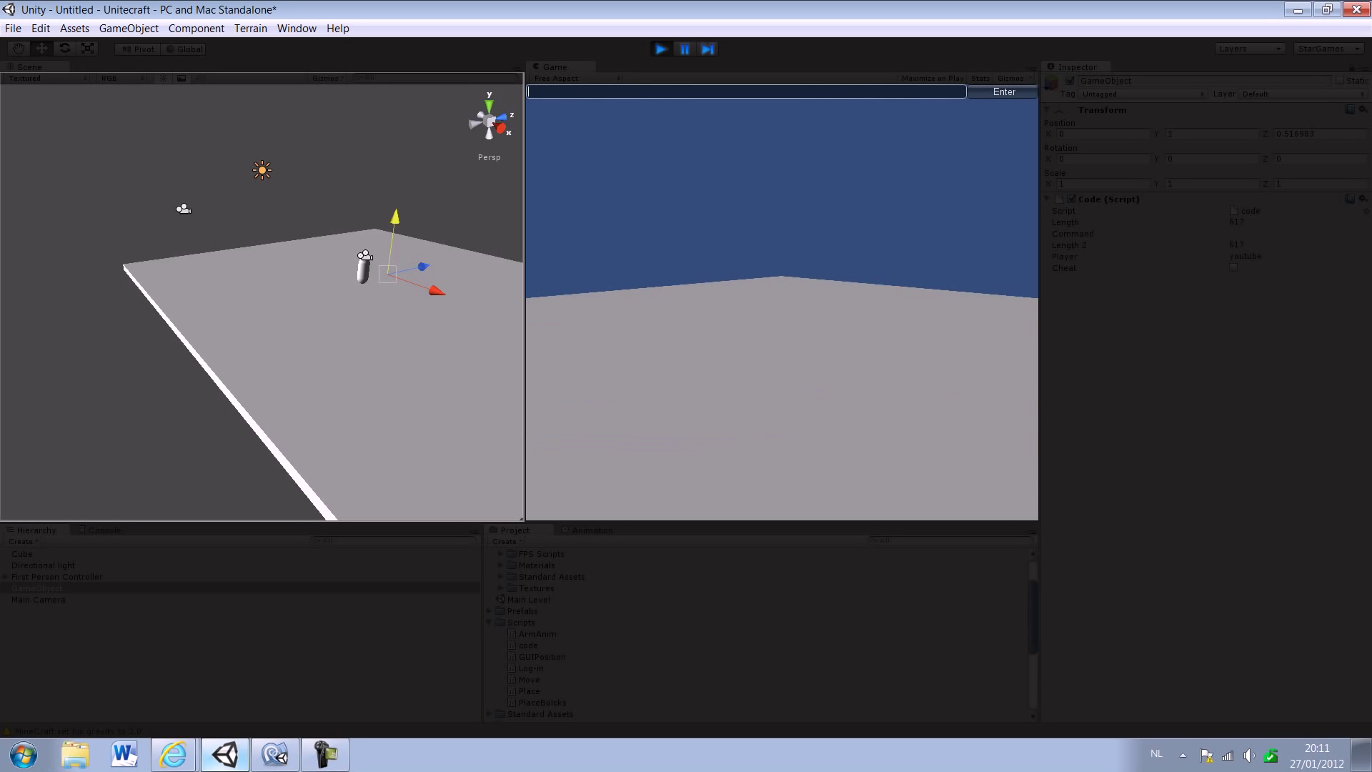
pyautogui.press('w')
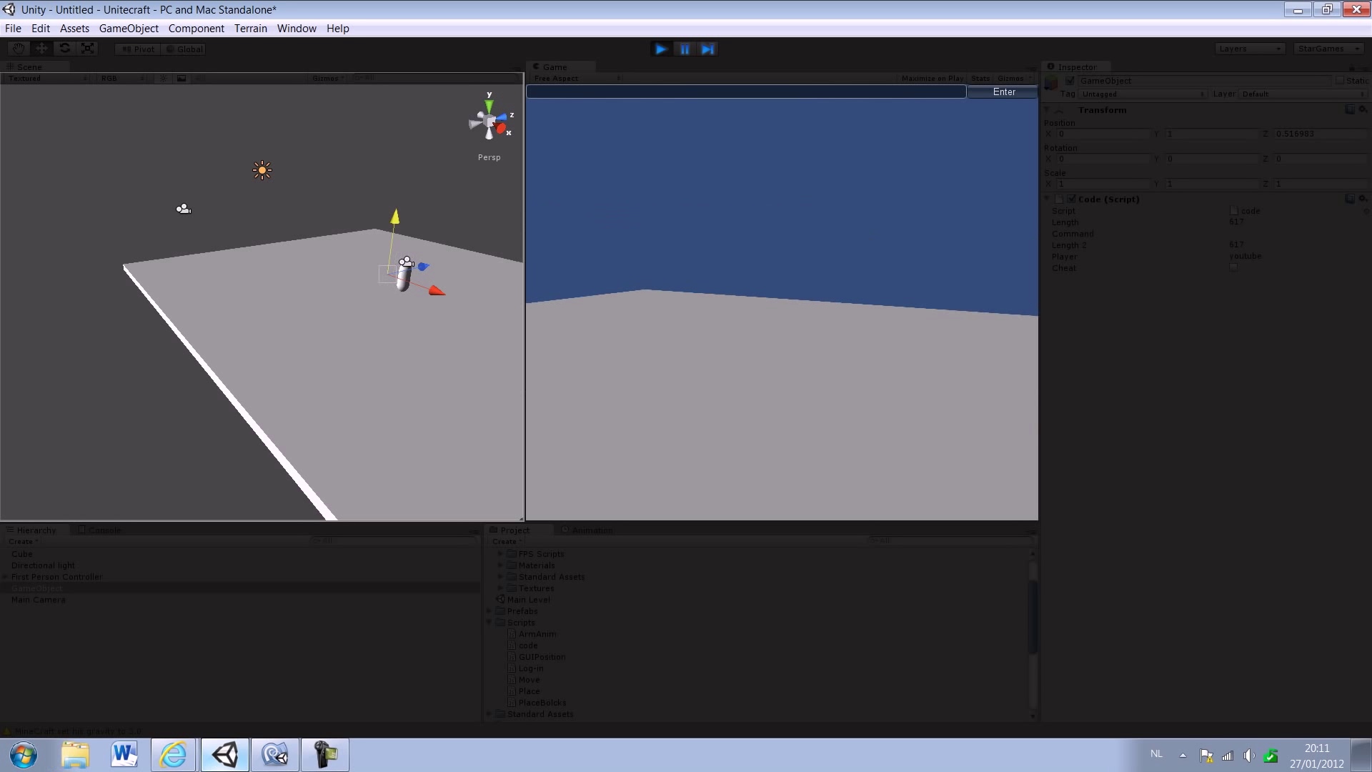
pyautogui.press('w')
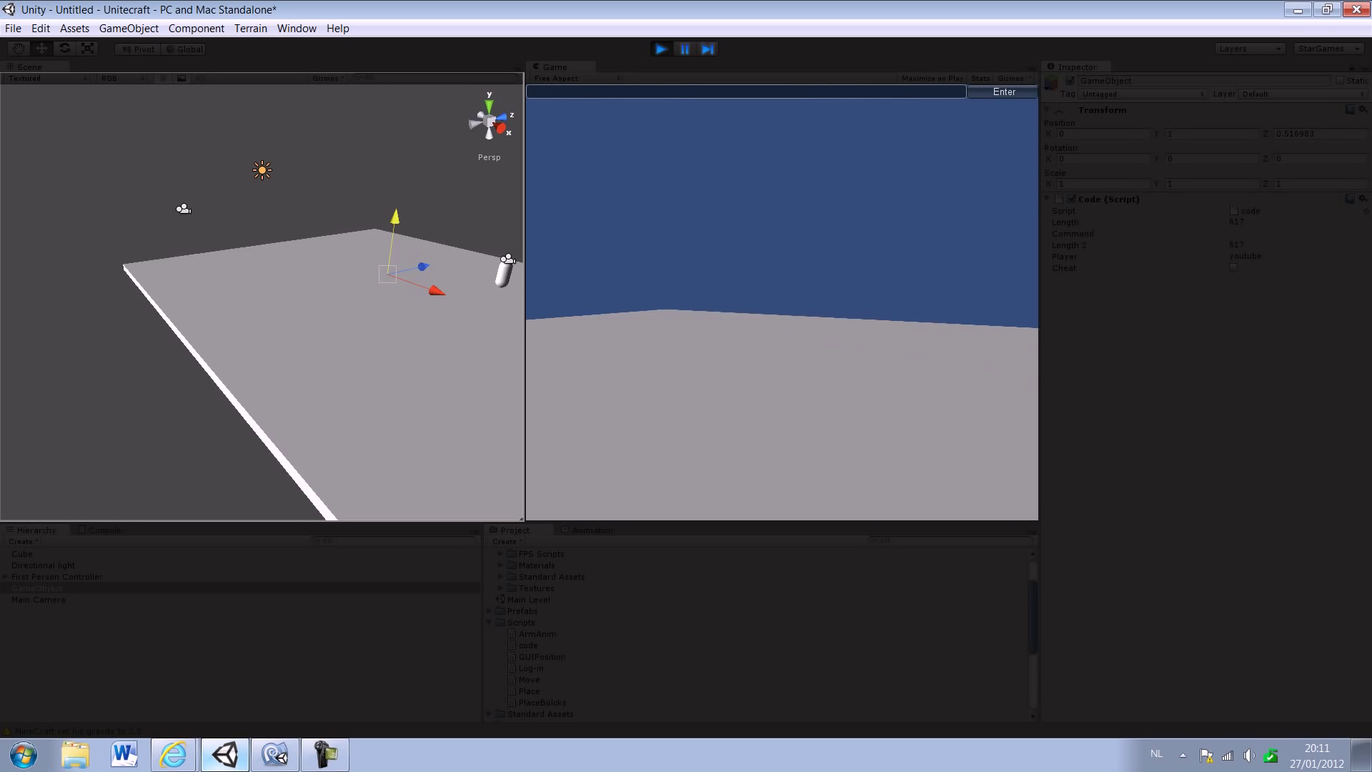
pyautogui.press('space')
pyautogui.press('space')
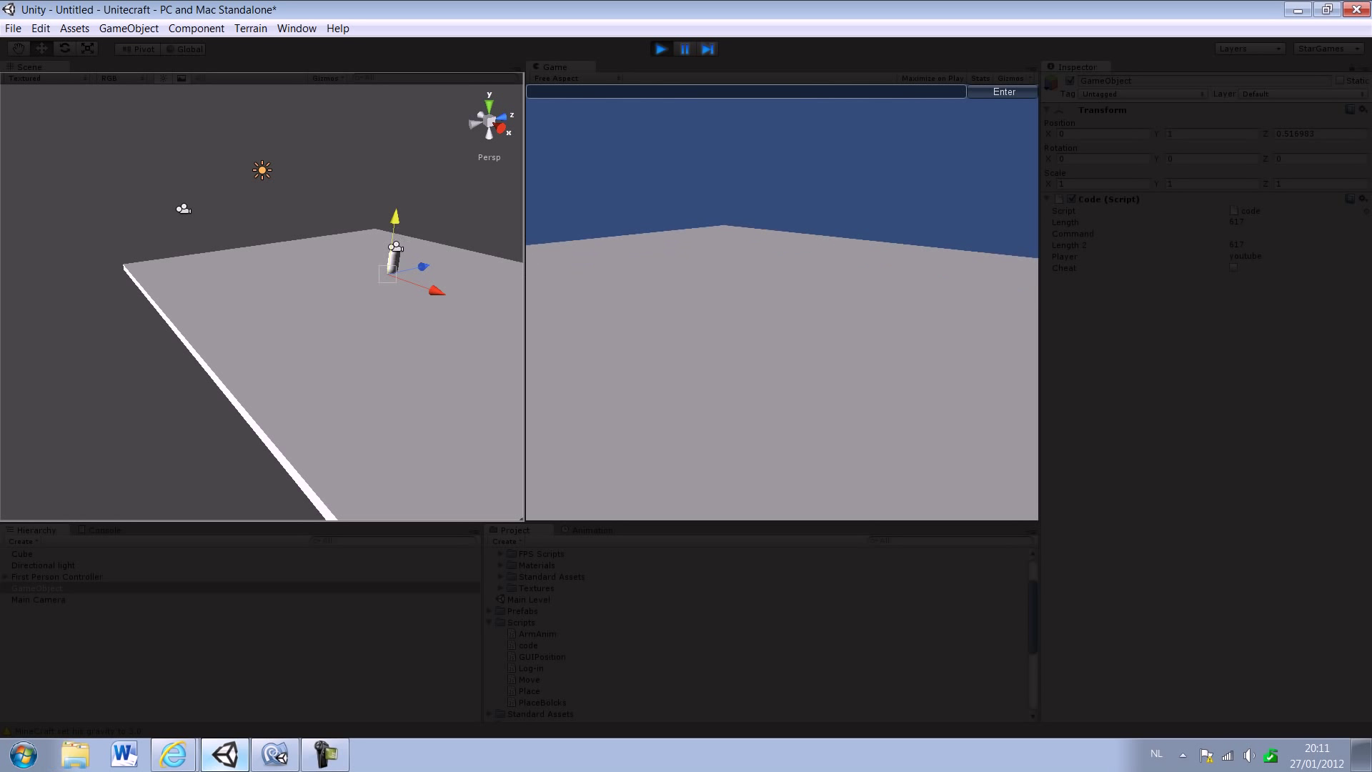
pyautogui.press('space')
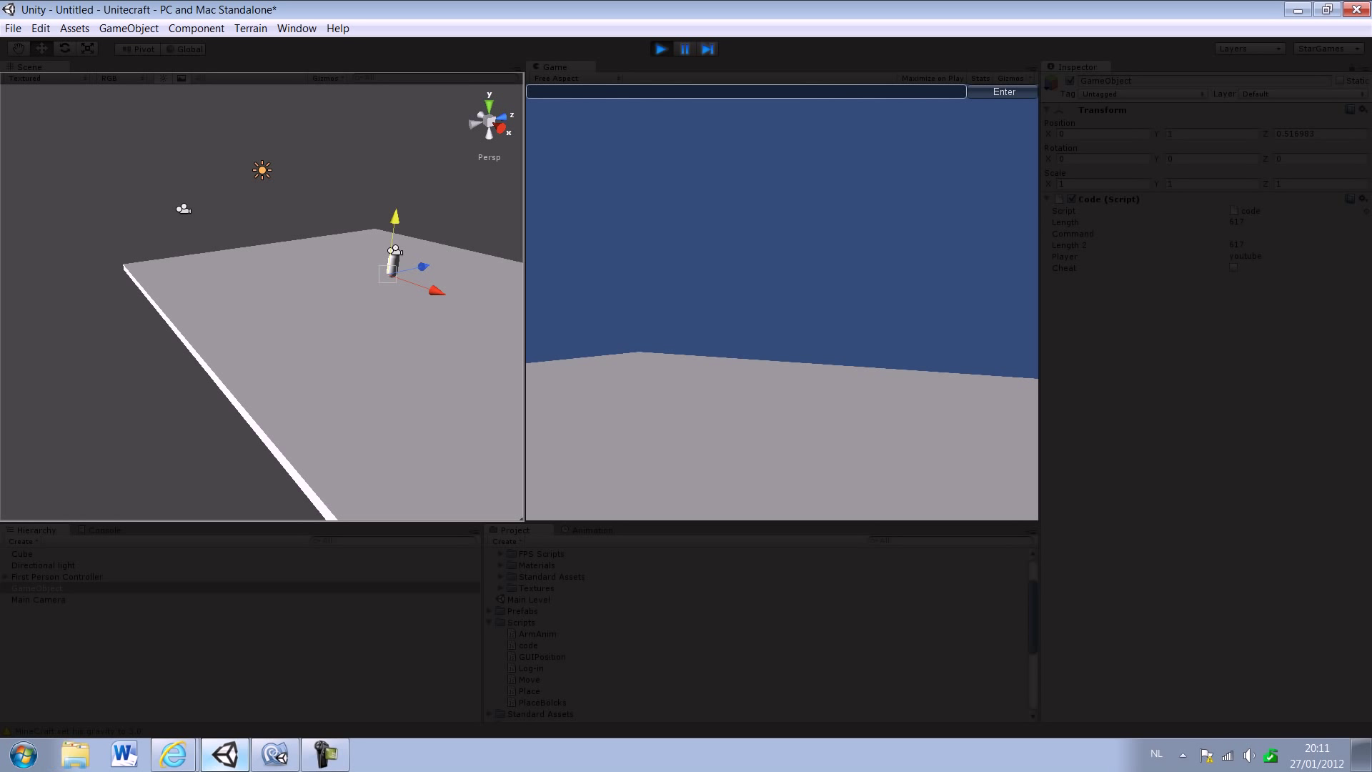
# Submit the 'gravity 10' command, which finds no match and logs an error.
pyautogui.write('gravit')
pyautogui.write('y ')
pyautogui.write('10')
pyautogui.press('Return')
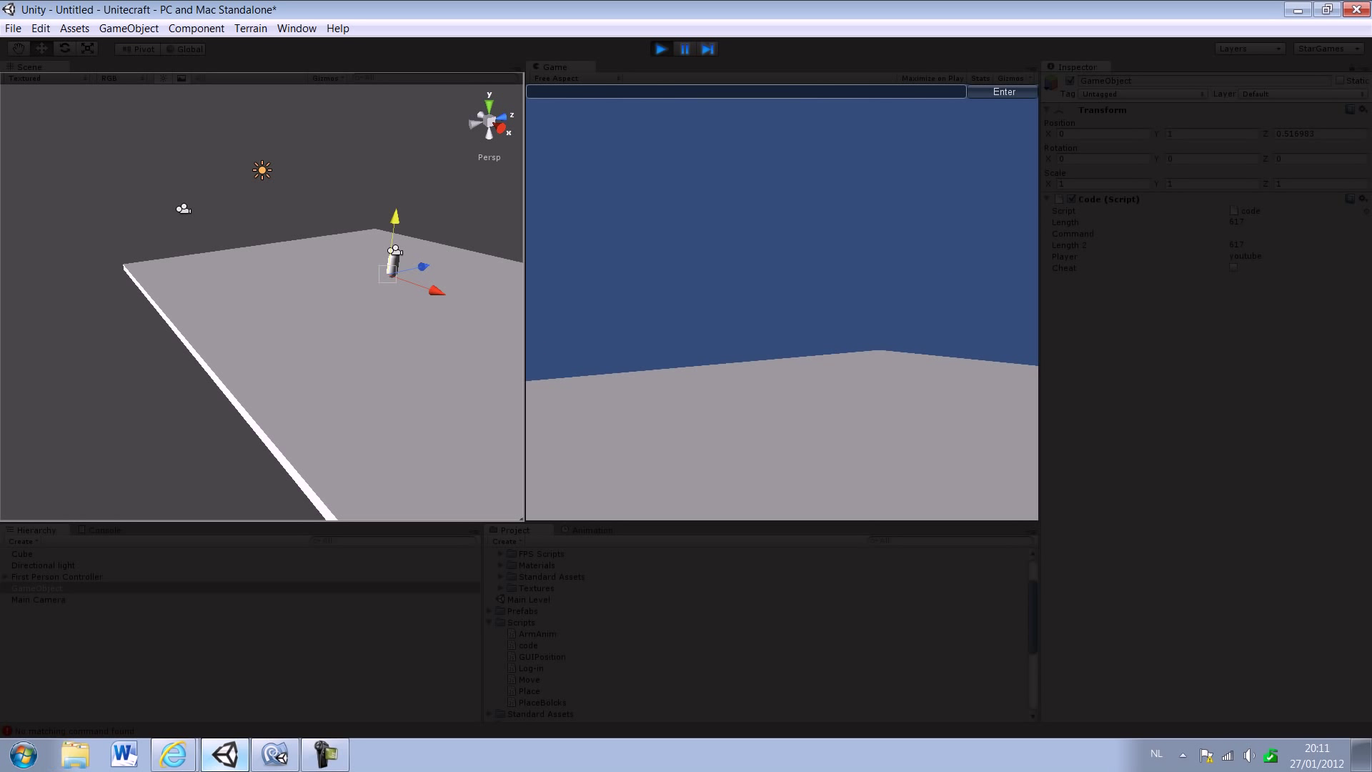
pyautogui.press('space')
pyautogui.press('space')
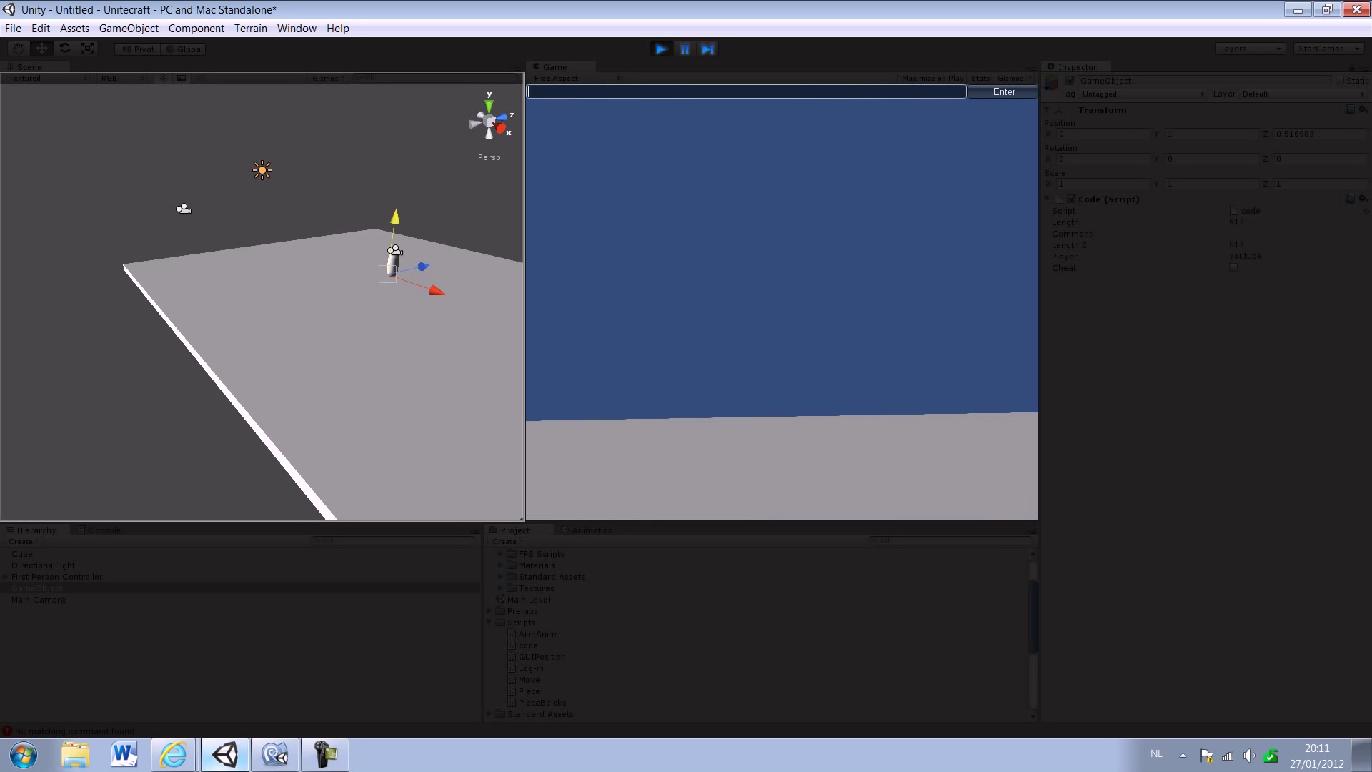
# Submit 'jumpspeed 20' in the game's command field and test the much higher jumps.
pyautogui.write('jumpspeed')
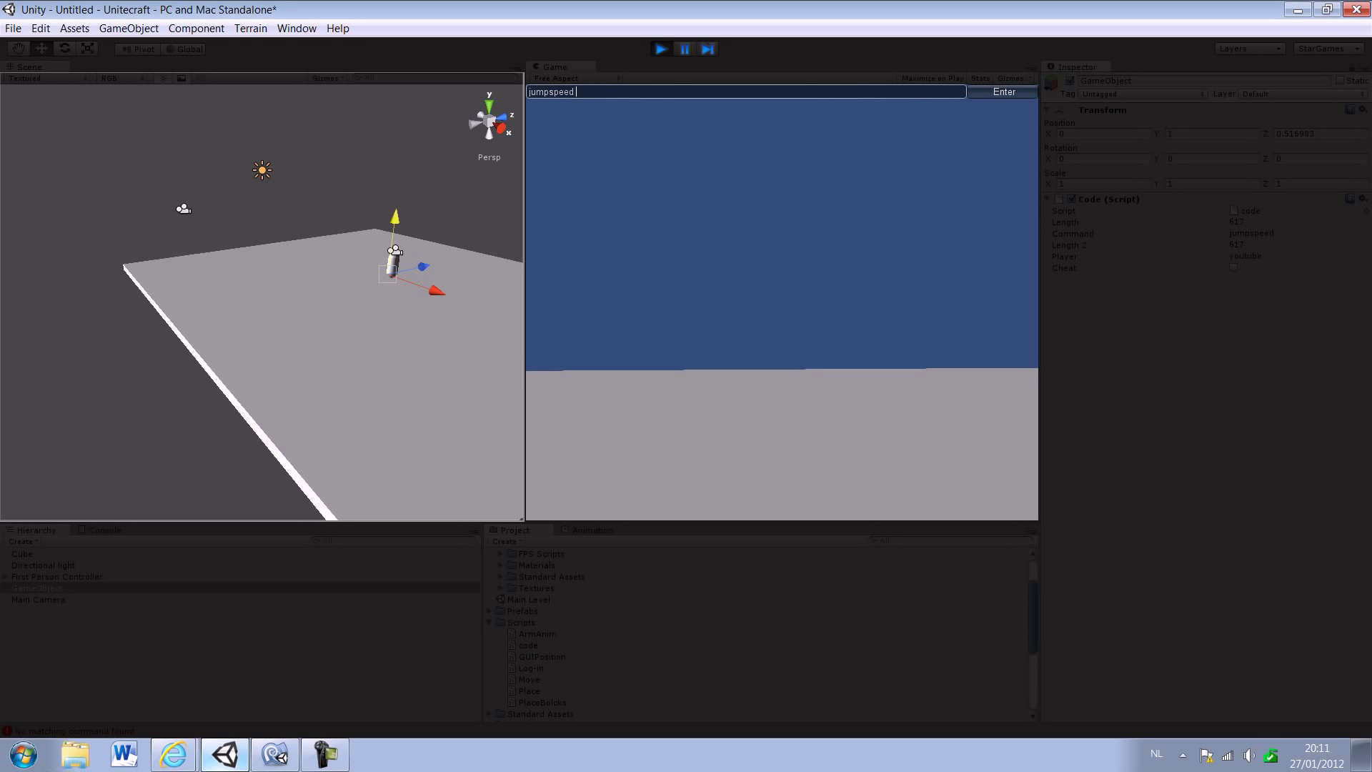
pyautogui.write(' 20')
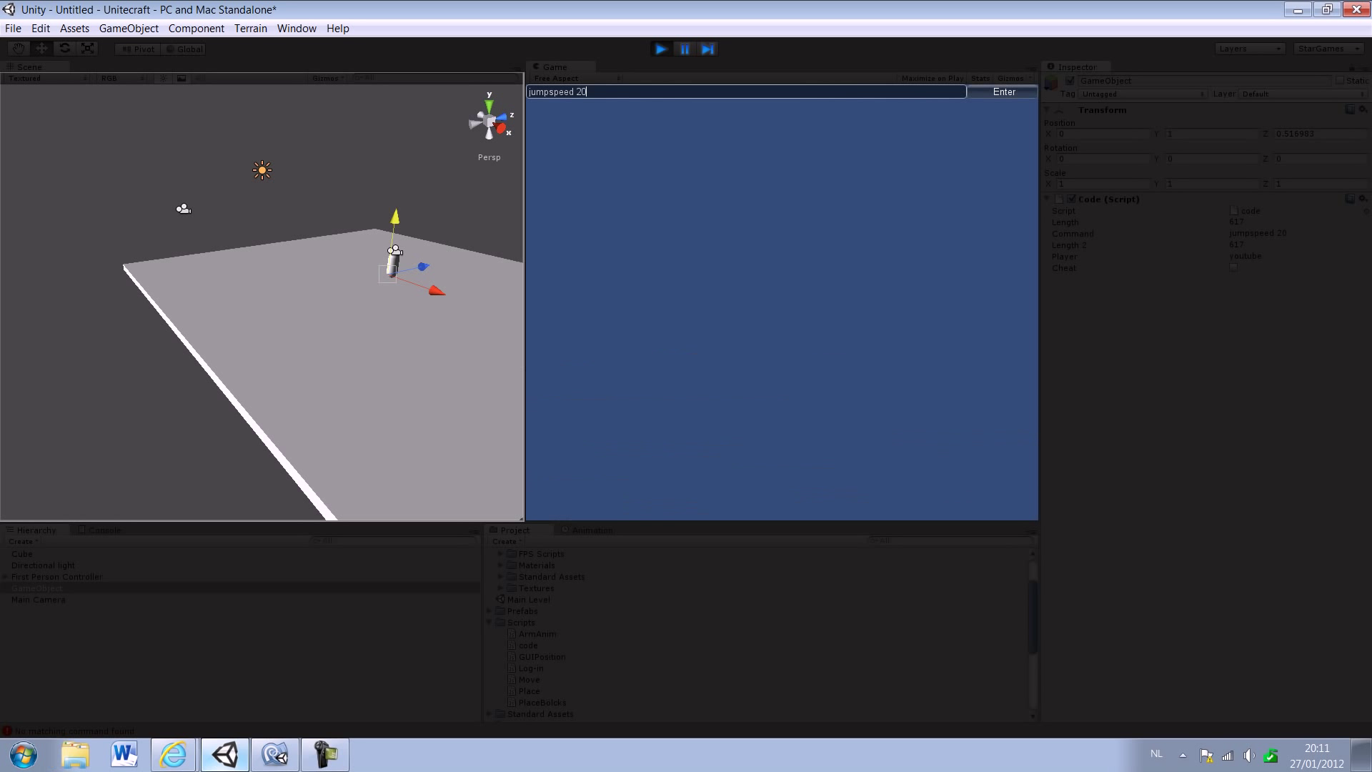
pyautogui.press('Return')
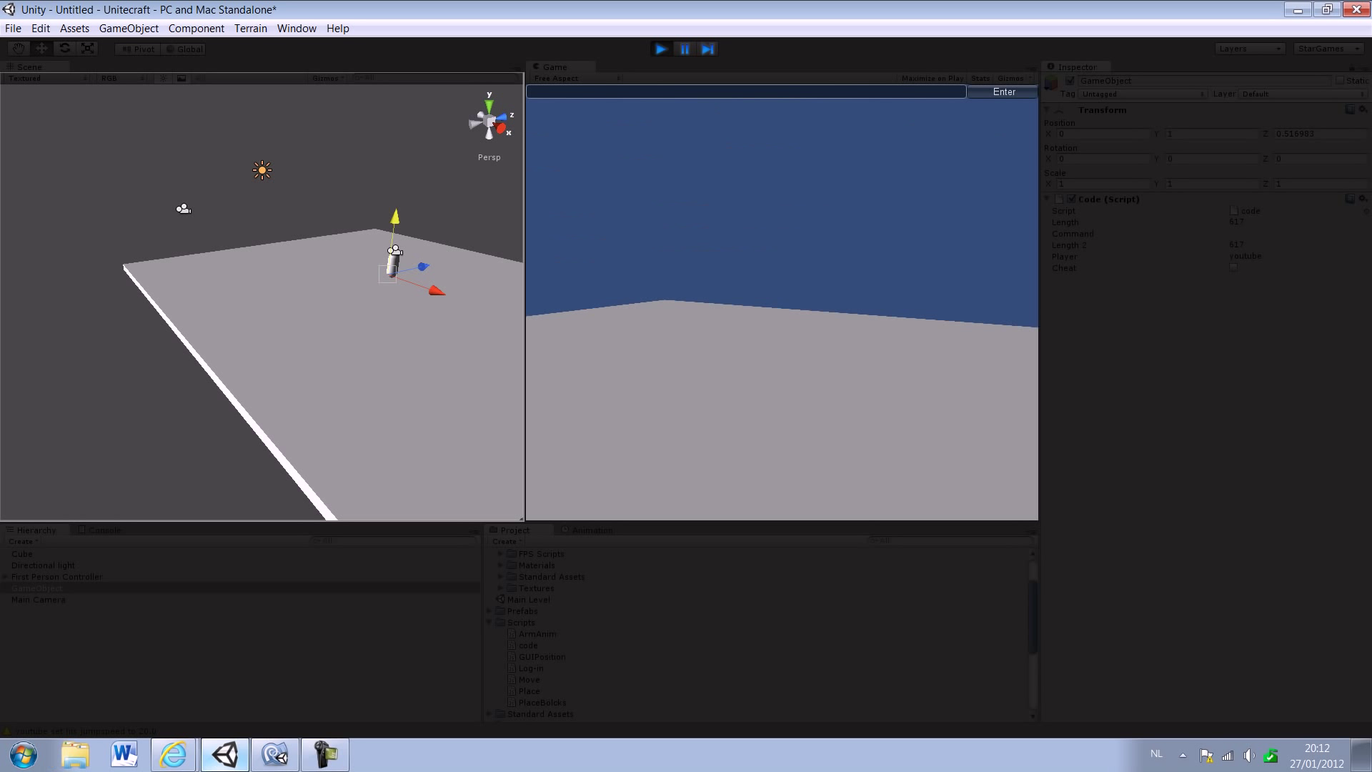
pyautogui.press('space')
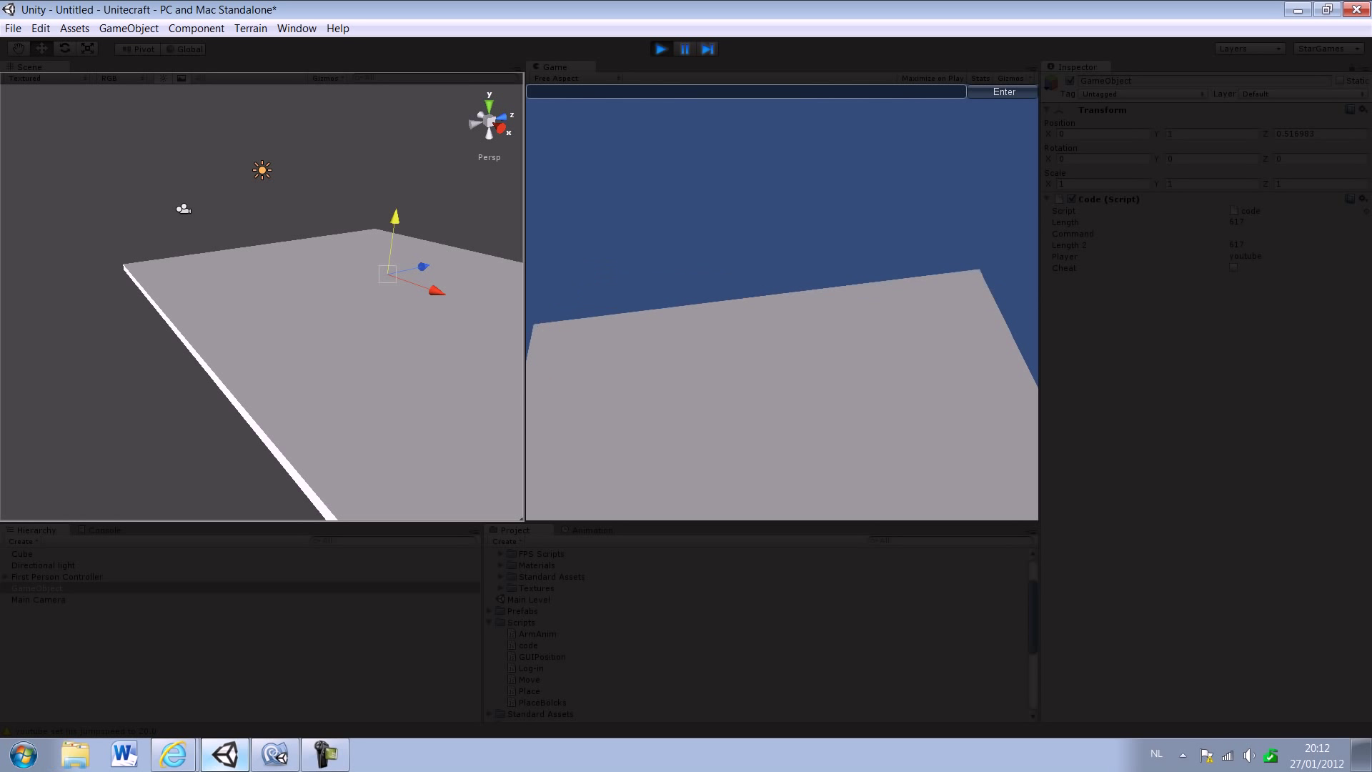
pyautogui.press('space')
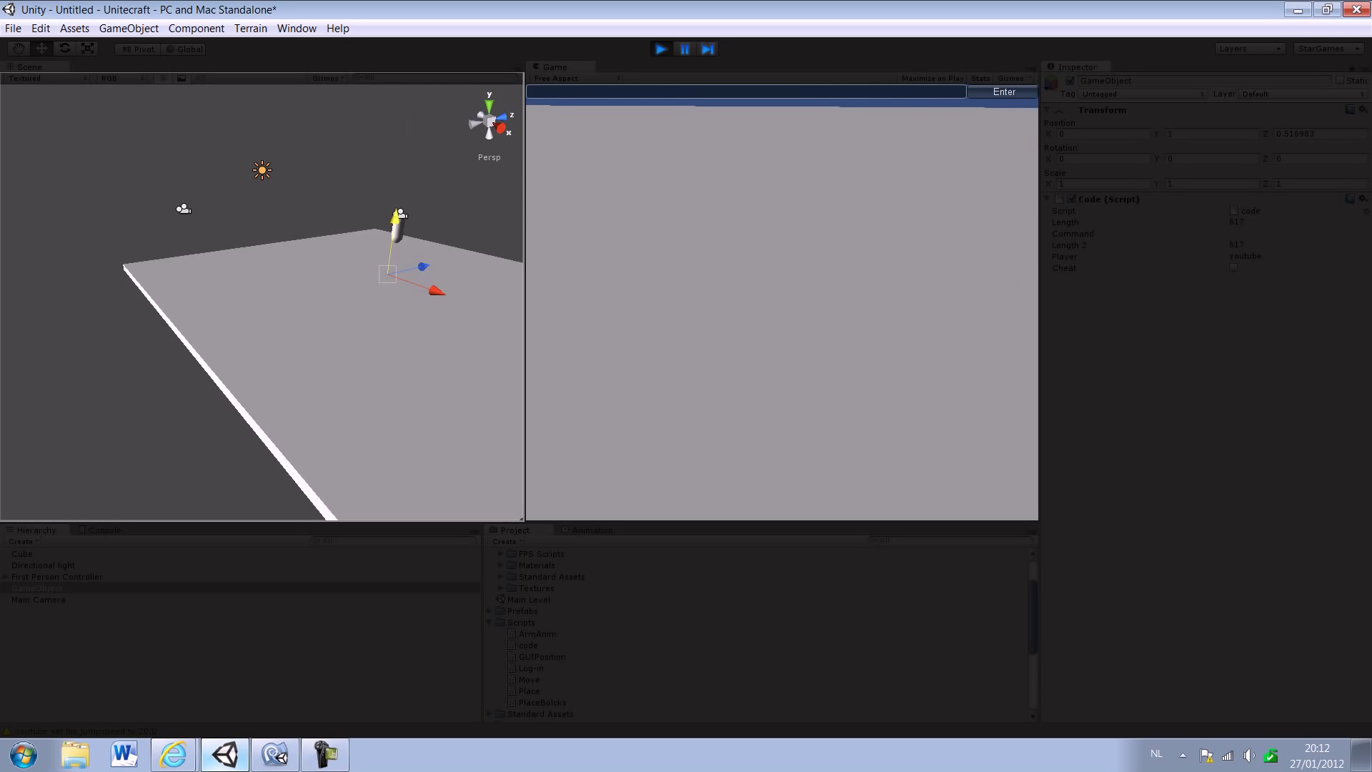
pyautogui.press('space')
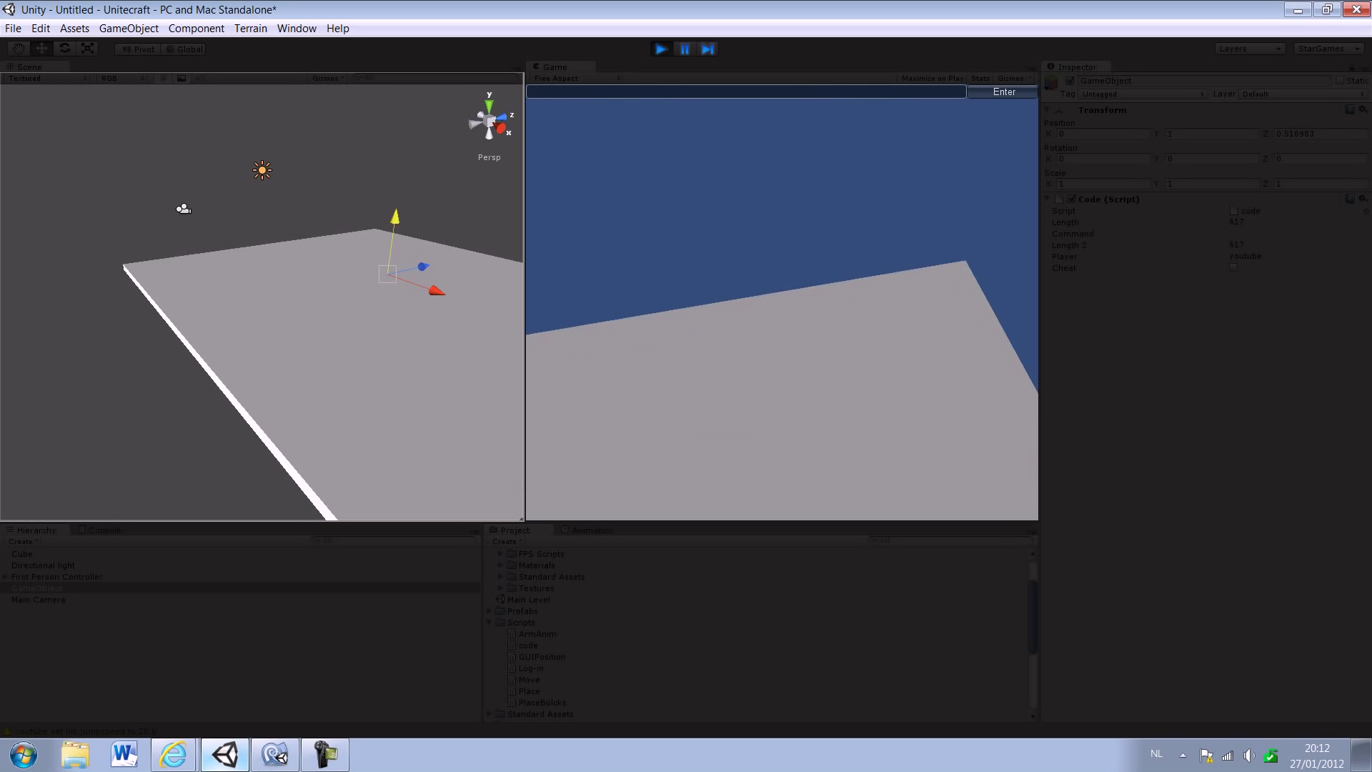
pyautogui.click(531, 91)
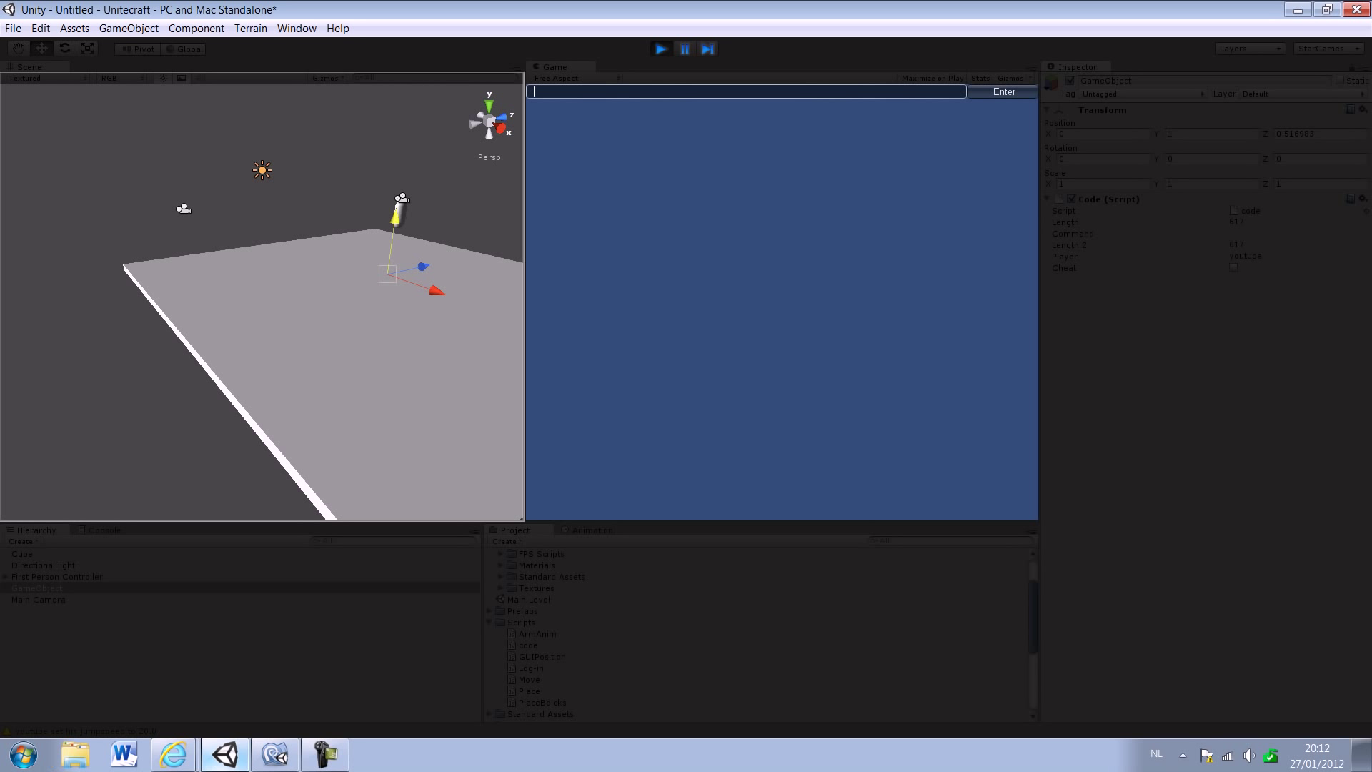
# Submit 'speed 30' and keep jumping the player high above the plane.
pyautogui.write('speed ')
pyautogui.write('30')
pyautogui.press('Return')
pyautogui.press('space')
pyautogui.press('Return')
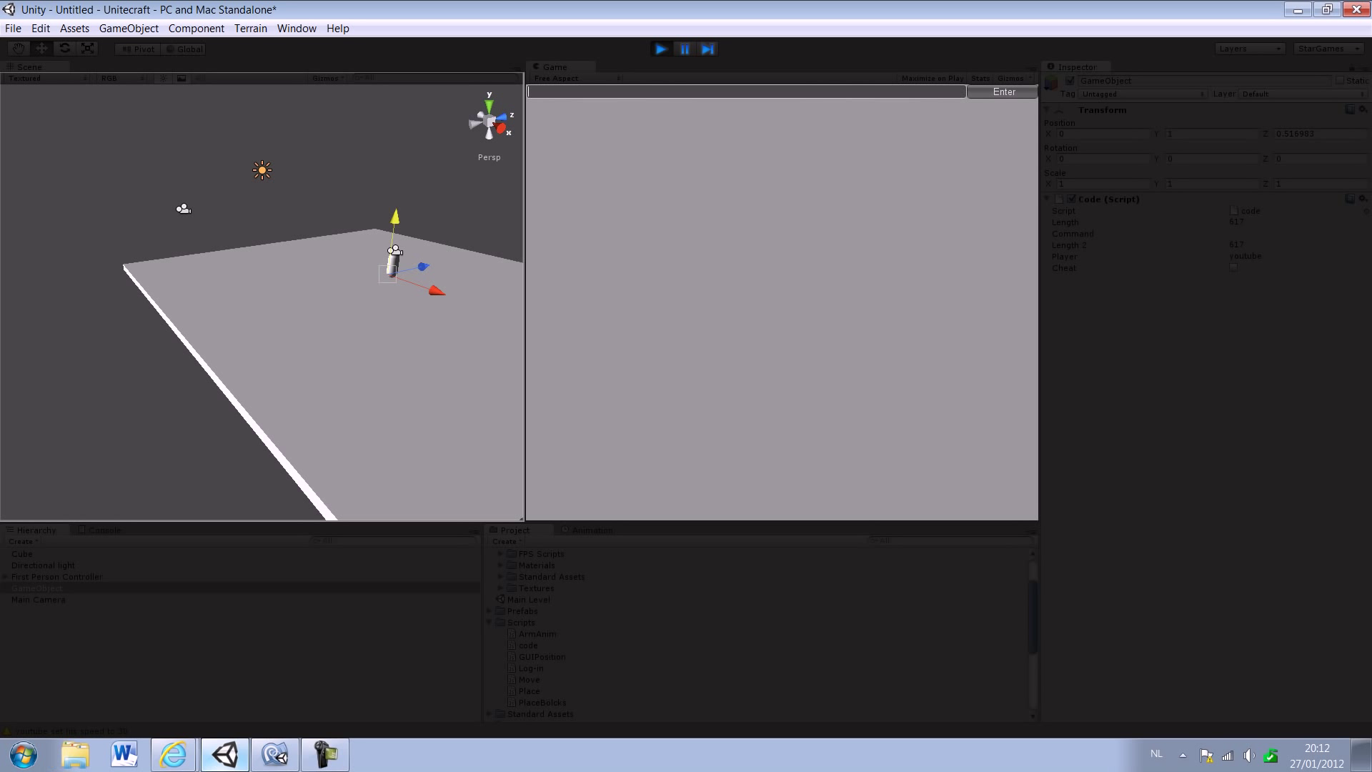
pyautogui.press('space')
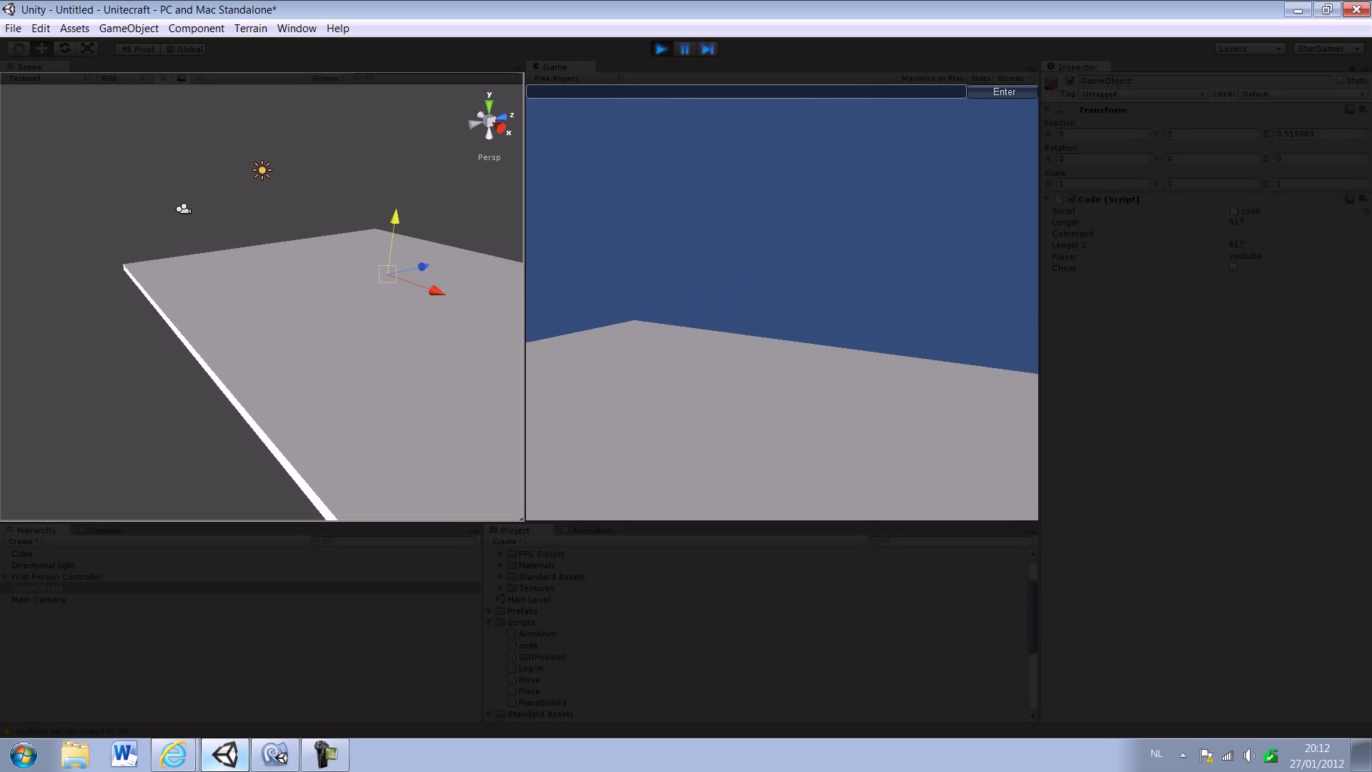
pyautogui.press('space')
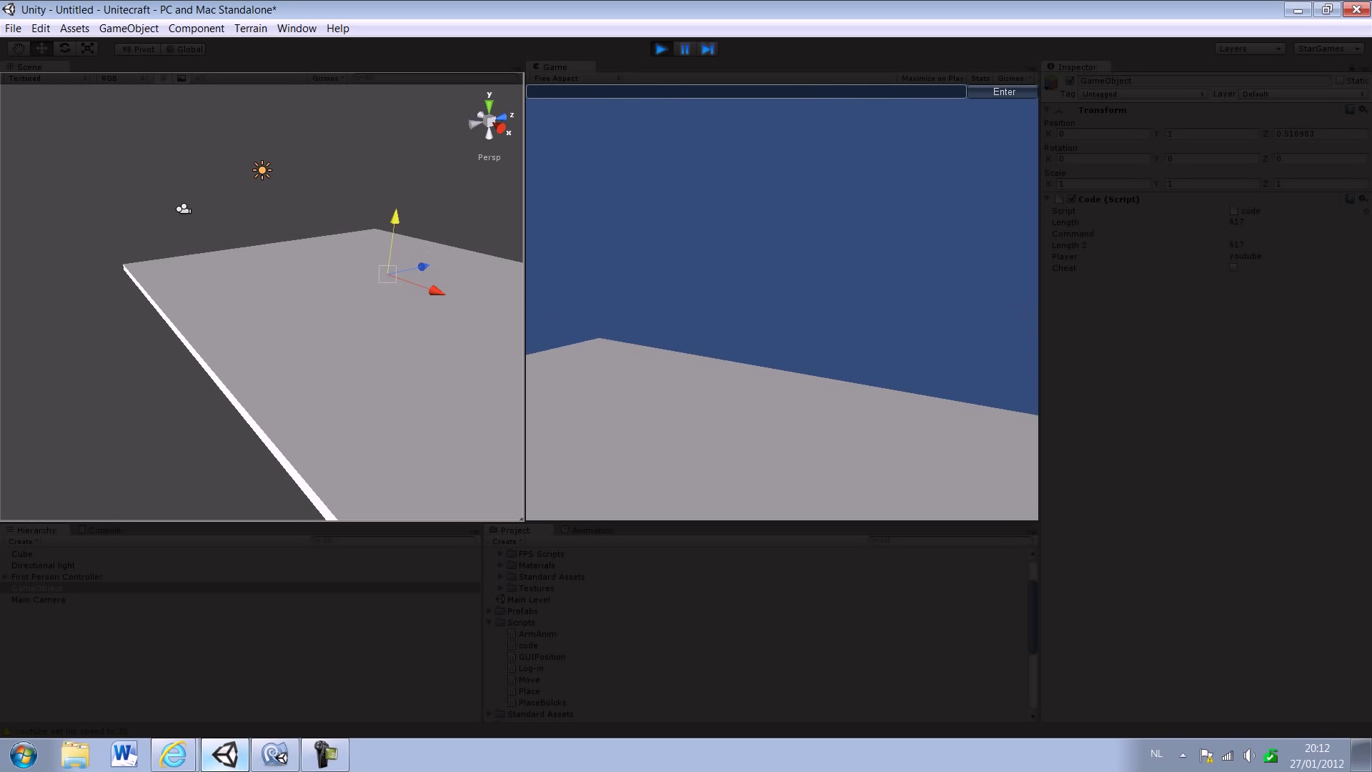
pyautogui.press('space')
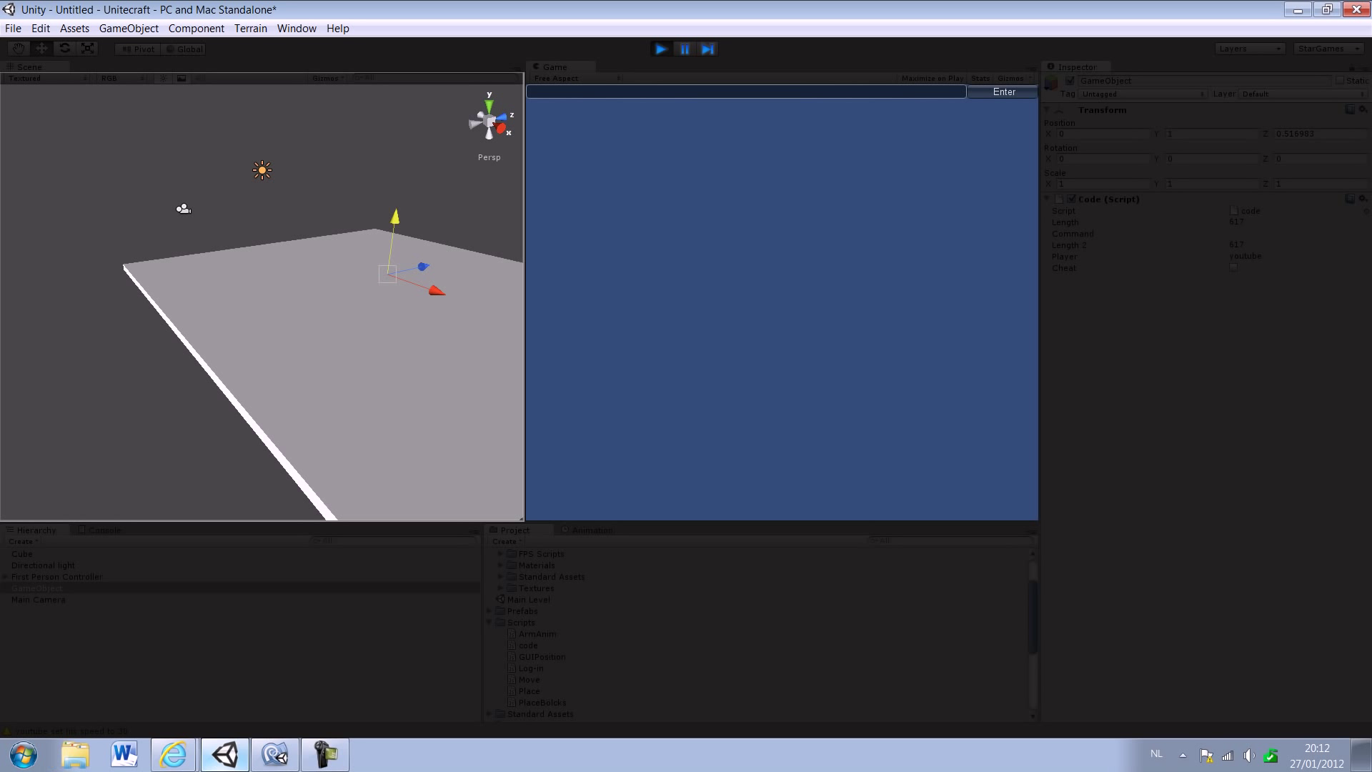
# Stop Play mode and clear all entries from the Console log.
pyautogui.hotkey('ctrl', 'p')
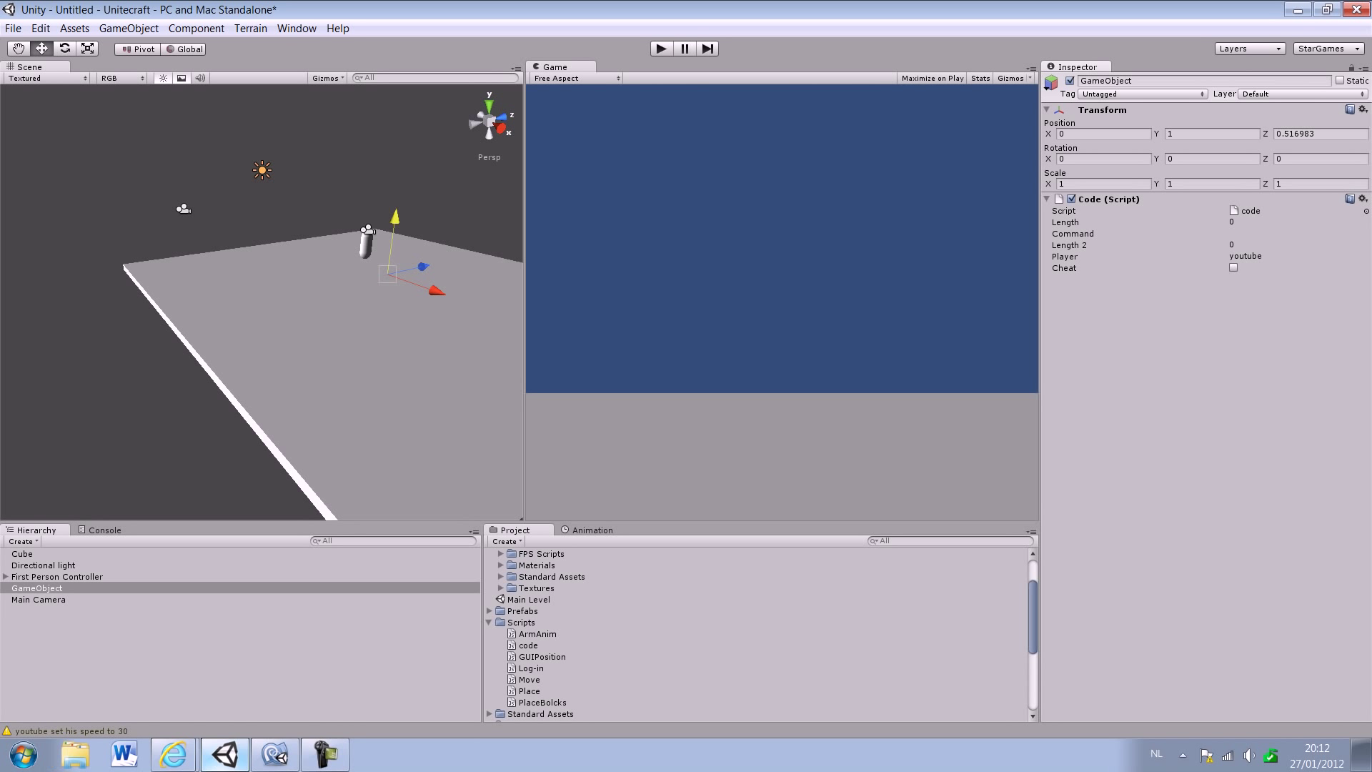
pyautogui.hotkey('ctrl', 'shift', 'c')
pyautogui.click(18, 541)
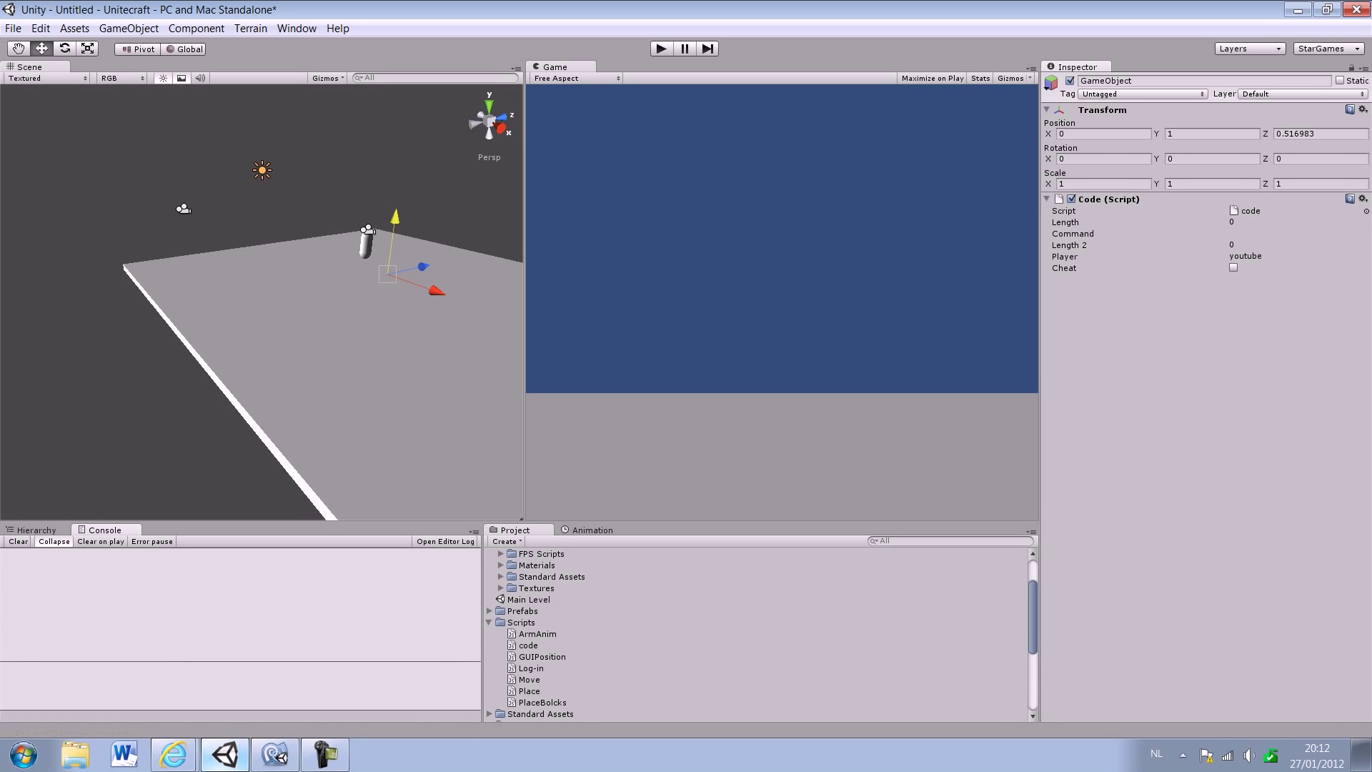
# Replay the game, submit 'speed 10' and the junk command 'dgdgfgf', then stop Play mode.
pyautogui.hotkey('ctrl', 'p')
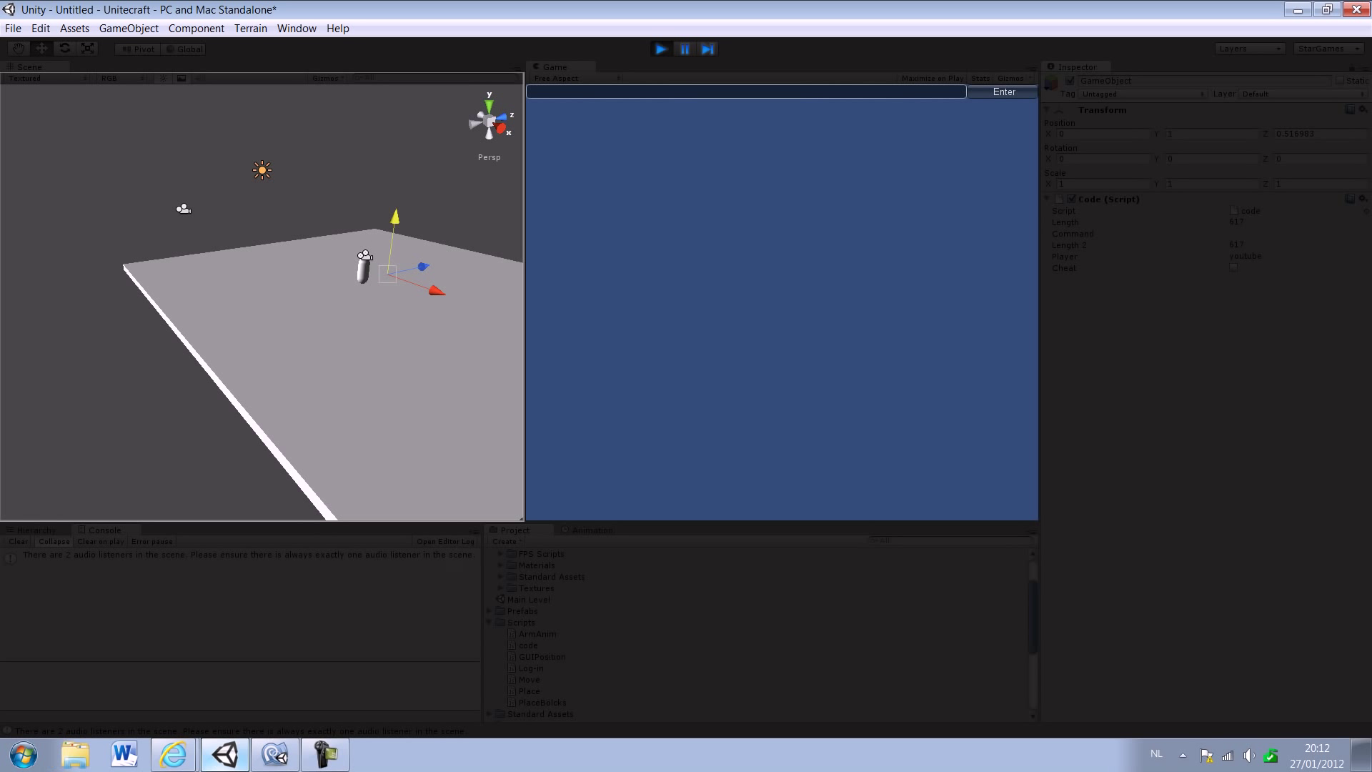
pyautogui.write('peed 1')
pyautogui.write('0')
pyautogui.press('Return')
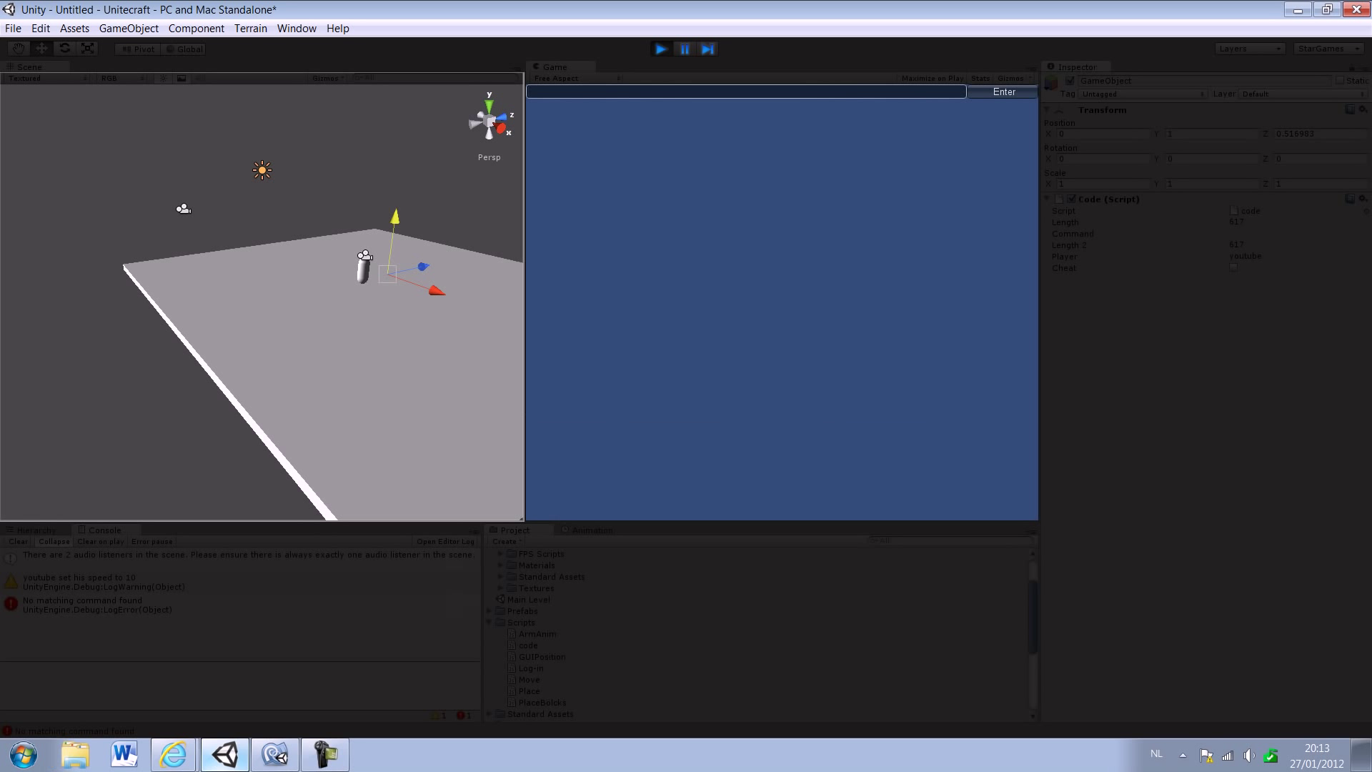
pyautogui.write('dgdgfgf')
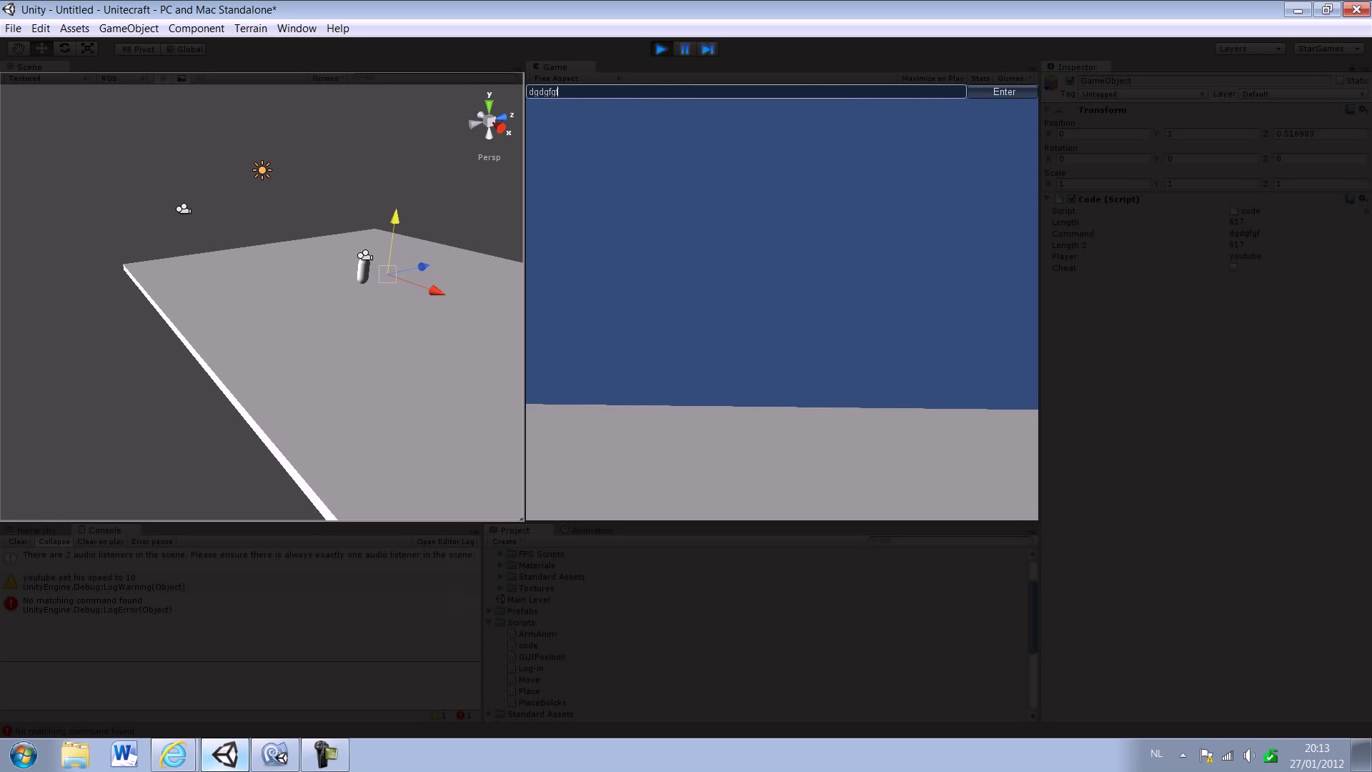
pyautogui.press('BackSpace')
pyautogui.press('BackSpace')
pyautogui.press('BackSpace')
pyautogui.press('BackSpace')
pyautogui.press('BackSpace')
pyautogui.press('BackSpace')
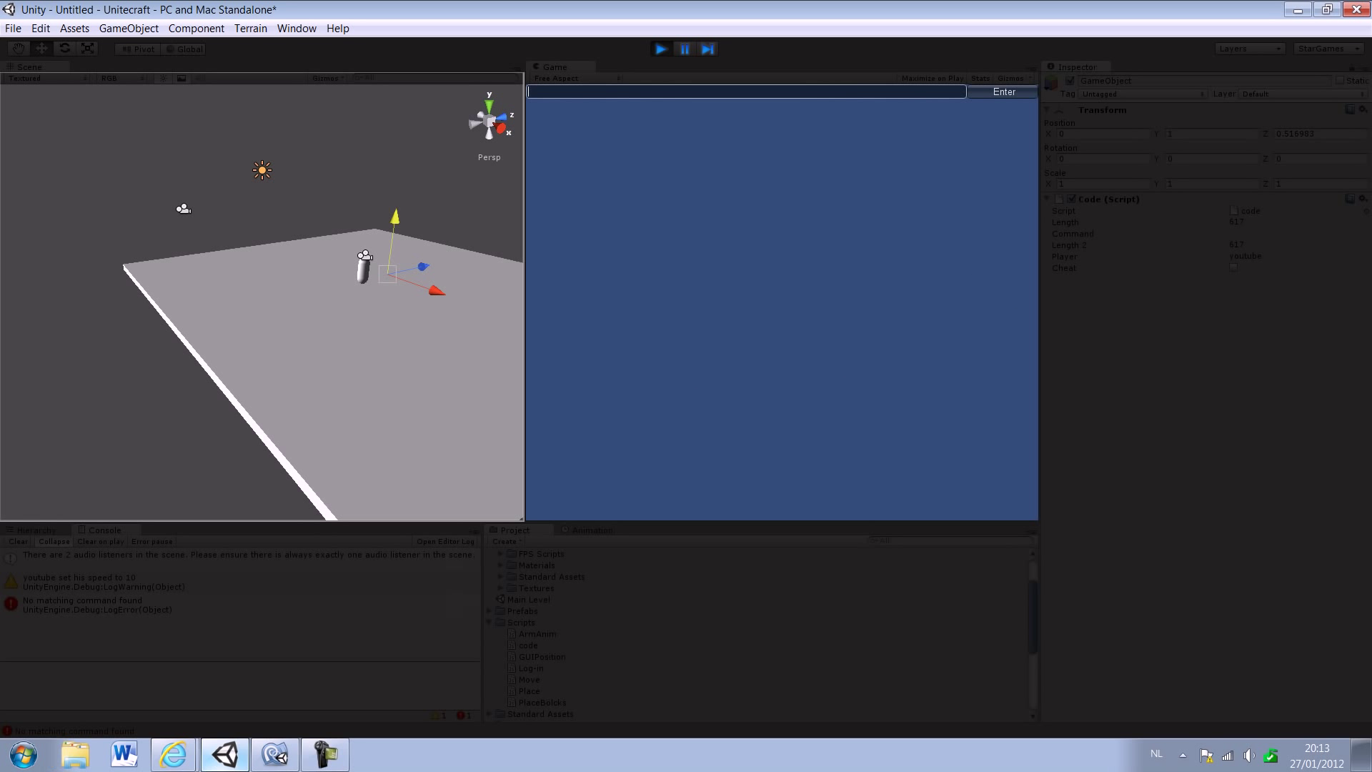
pyautogui.hotkey('ctrl', 'p')
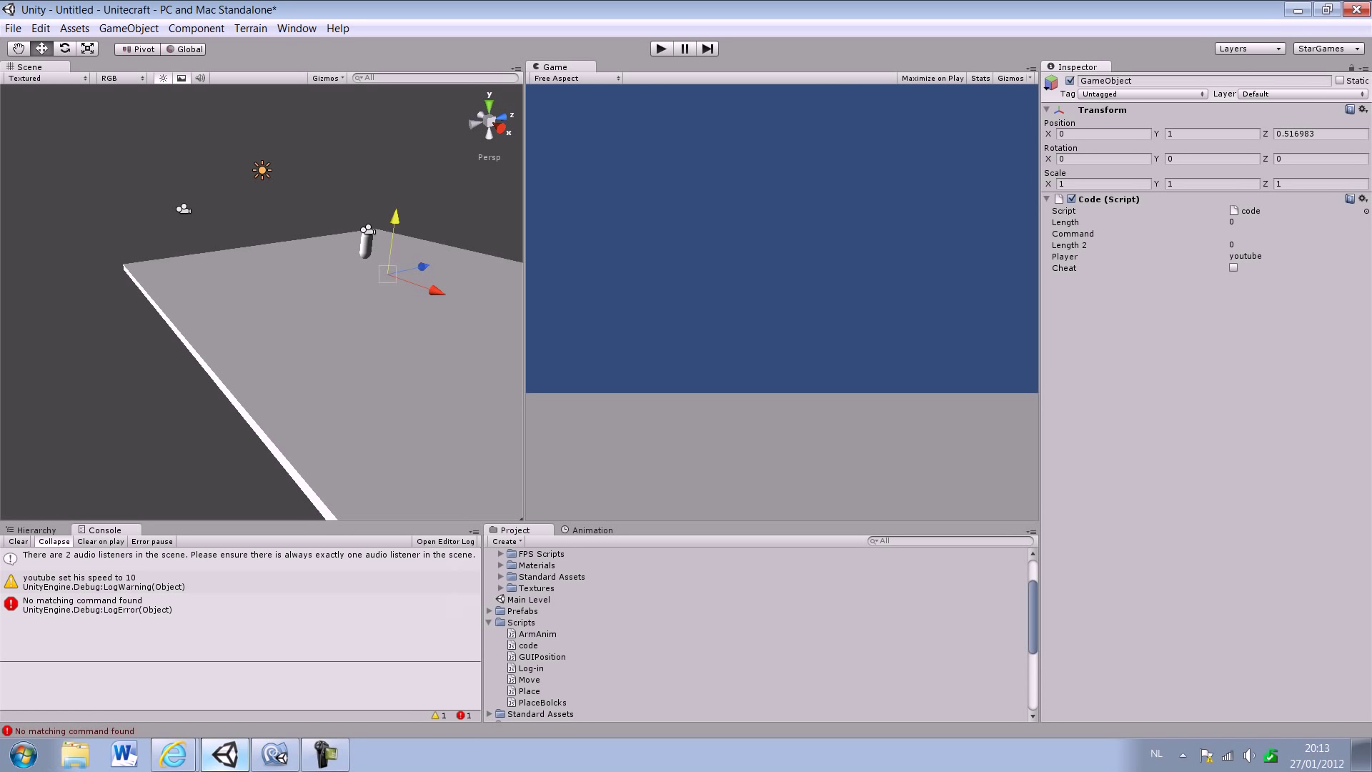